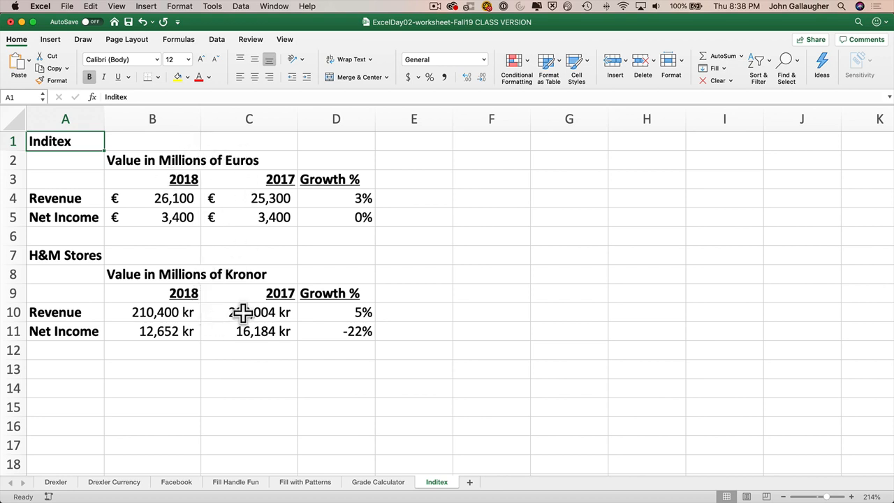
# Step: Switch to the Keynote presentation to read the assumed euro and krona exchange rates, and return to the Excel workbook
pyautogui.press('super+Tab')
pyautogui.press('super+Tab')
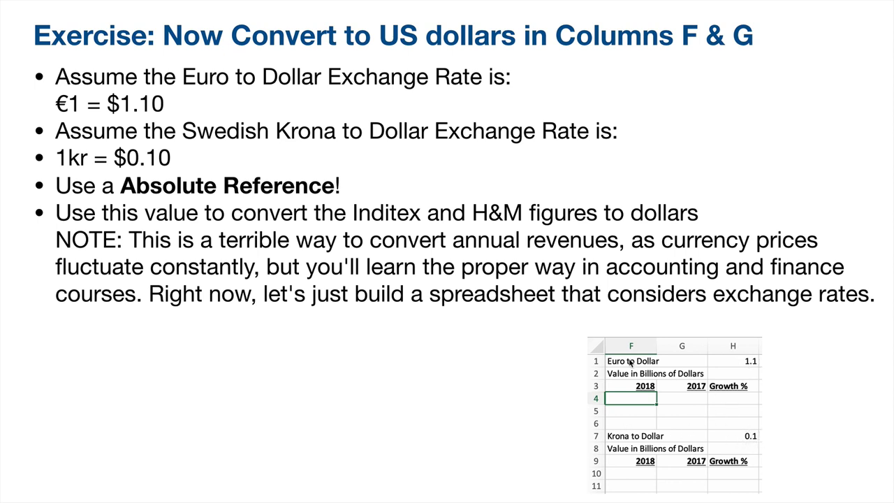
pyautogui.press('super+Tab')
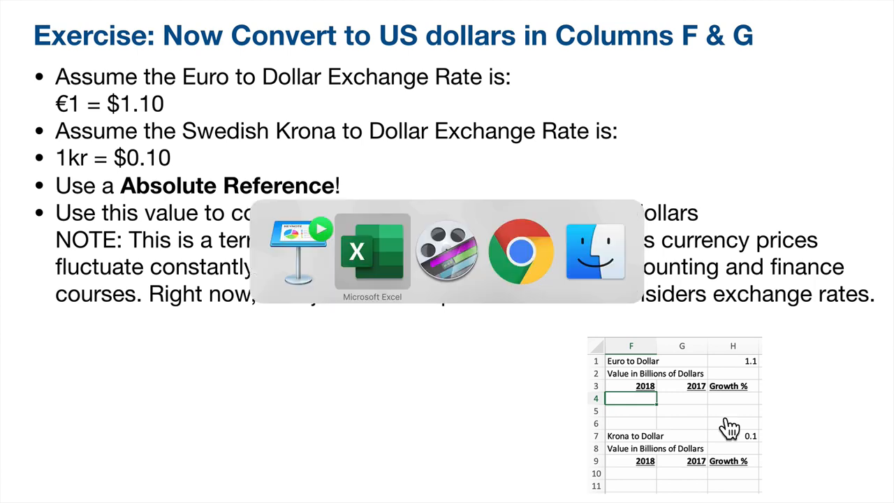
pyautogui.press('super+Tab')
pyautogui.press('super+shift+Tab')
pyautogui.press('super+shift+Tab')
pyautogui.press('super+Tab')
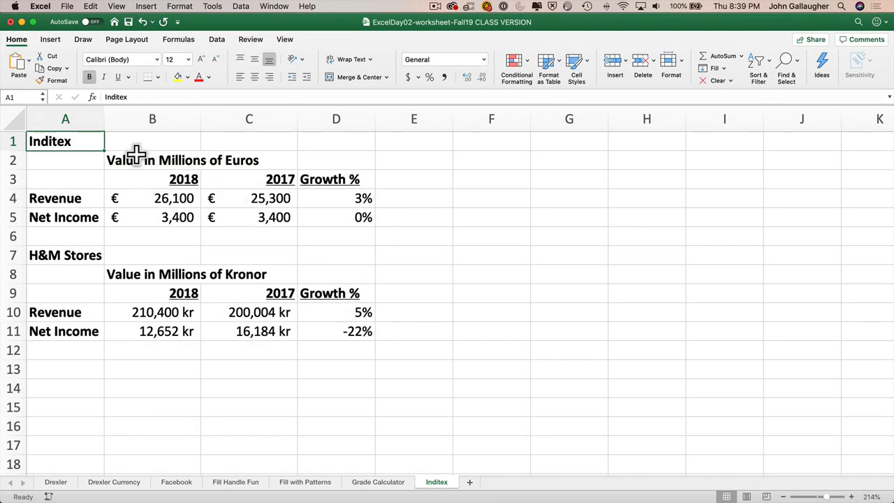
# Step: Copy the Inditex and H&M figures in B1:D11 and paste them starting at cell F1
pyautogui.moveTo(132, 140); pyautogui.dragTo(328, 337)
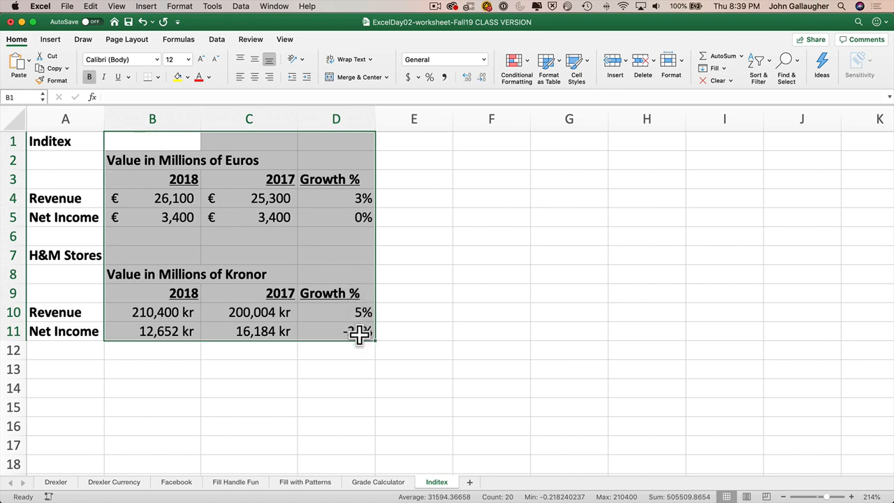
pyautogui.press('super+c')
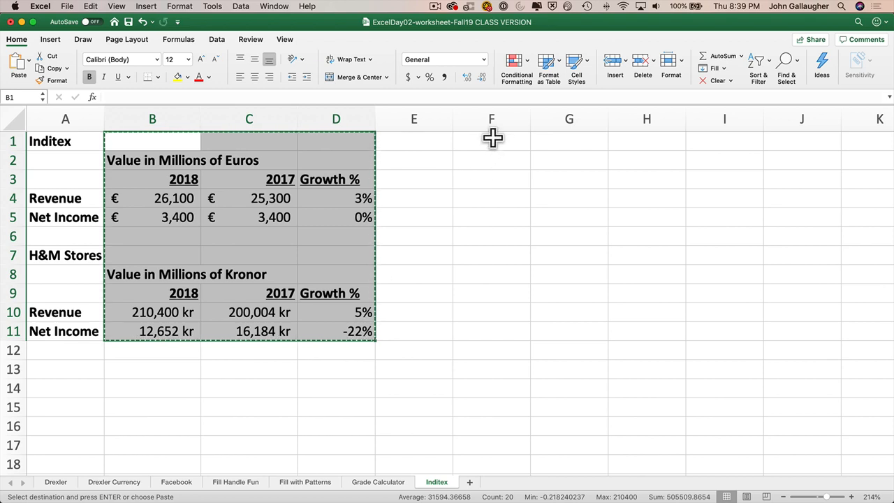
pyautogui.click(493, 139)
pyautogui.press('super+v')
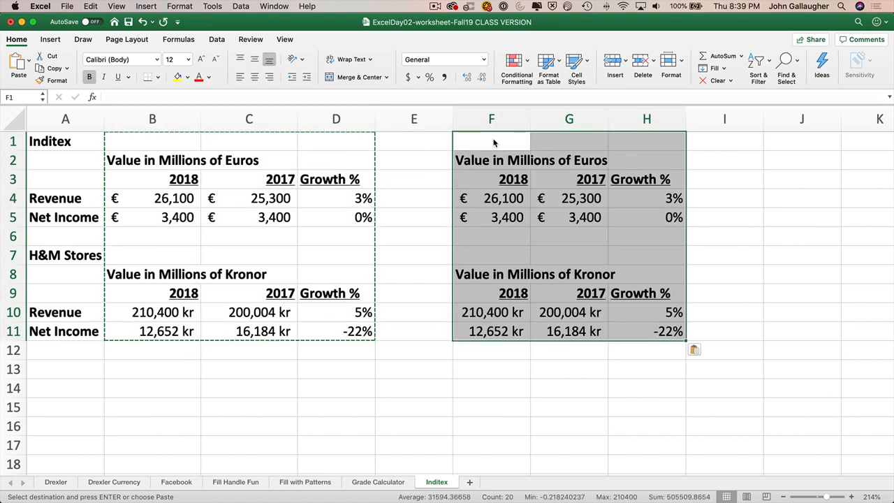
# Step: Label cell F1 "Euro to Dollar" and enter the exchange rate 1.1 in H1
pyautogui.click(492, 140)
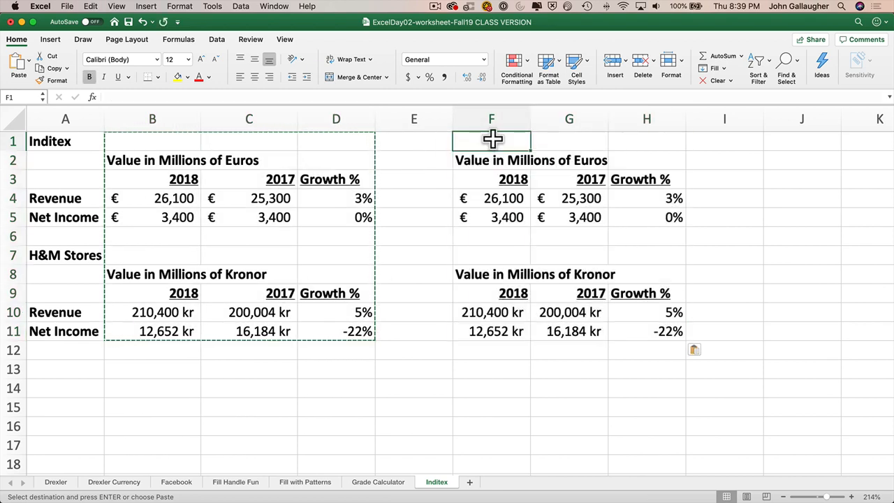
pyautogui.write('Euro to ')
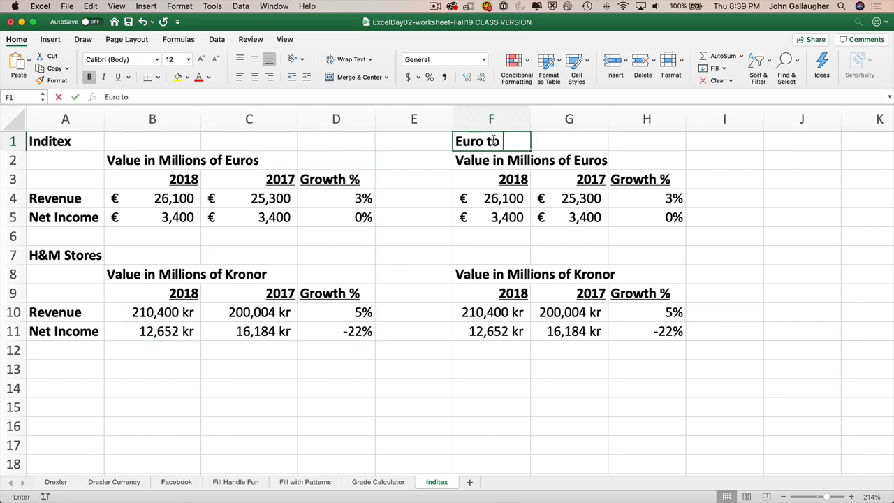
pyautogui.write('Dollar')
pyautogui.press('Tab')
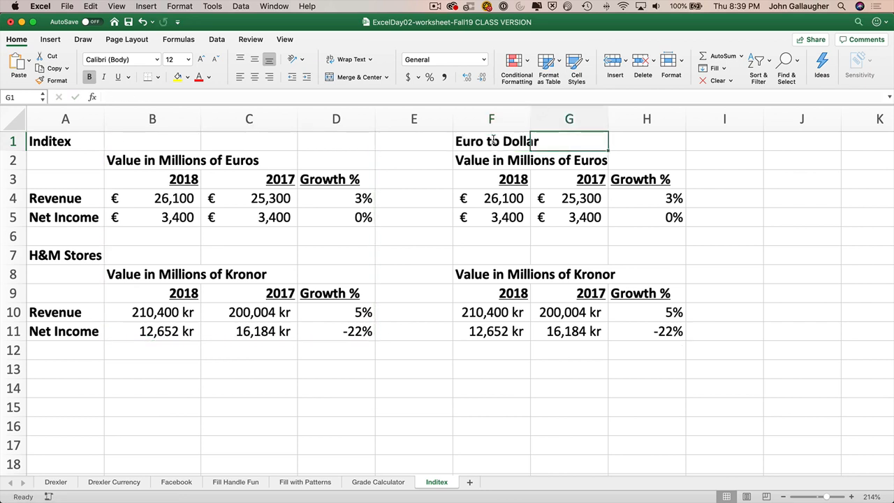
pyautogui.press('Tab')
pyautogui.write('1.1')
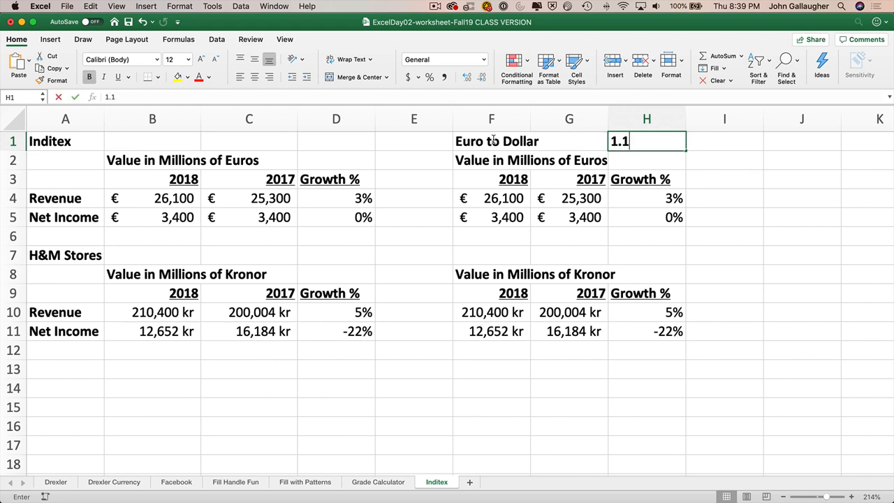
# Step: Replace the pasted Inditex heading in F2 with "Value in Millions of Dollars"
pyautogui.click(492, 160)
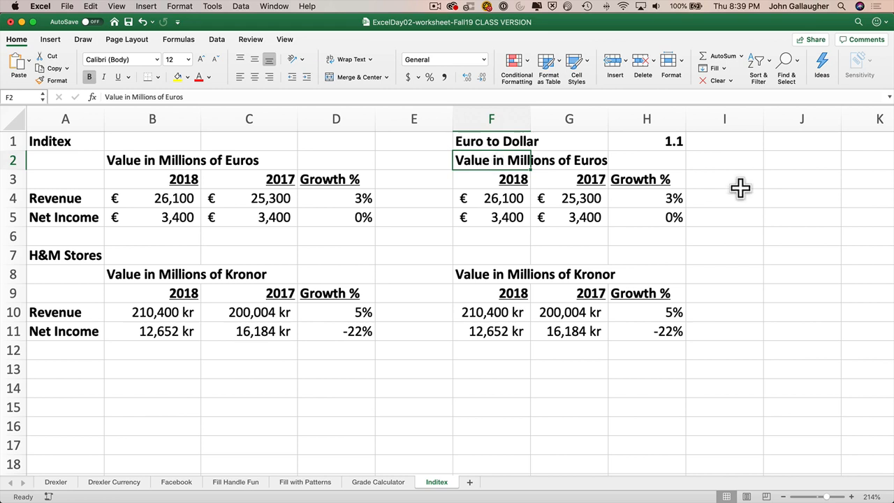
pyautogui.write('Value in ')
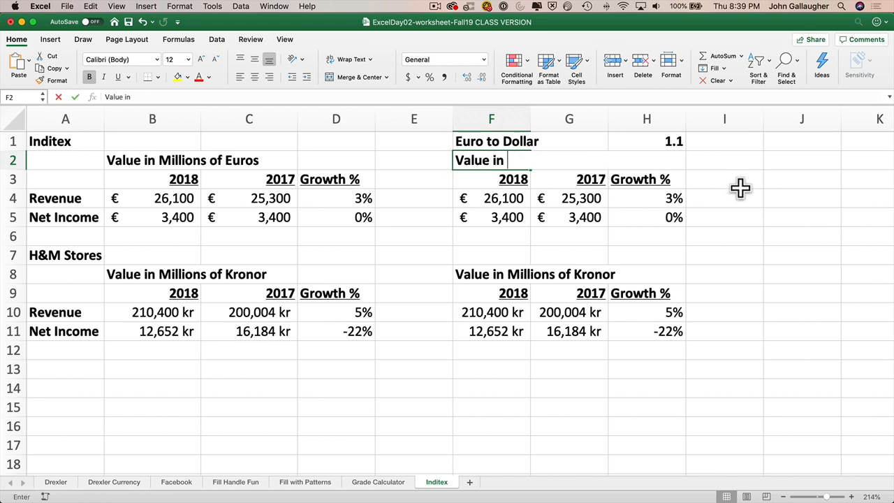
pyautogui.write('Millions of Dollars')
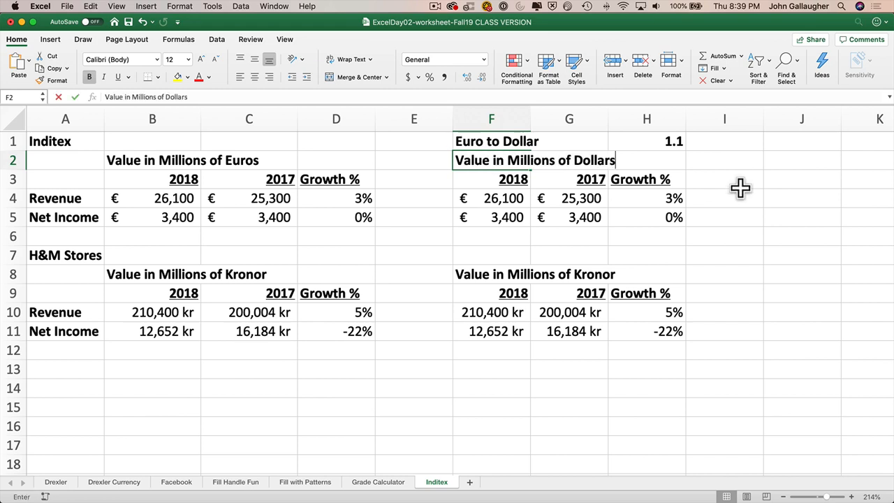
pyautogui.press('Return')
# Step: Label cell F7 "Krona to Dollar" and enter the exchange rate 0.1 in H7
pyautogui.press('Down')
pyautogui.press('Down')
pyautogui.press('Down')
pyautogui.press('Down')
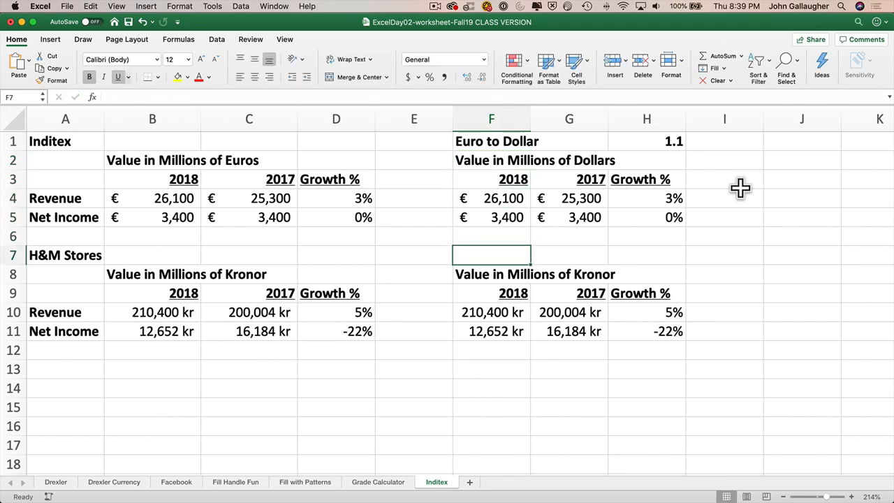
pyautogui.write('Kro')
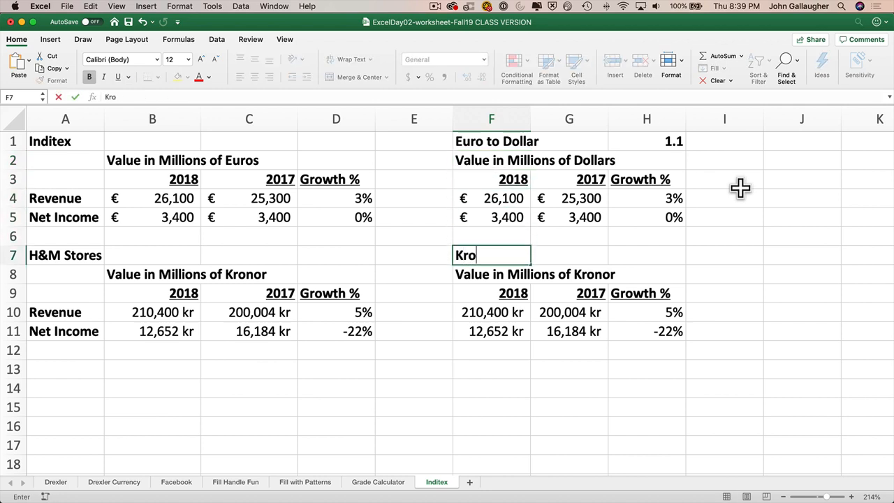
pyautogui.write('na to Dollar')
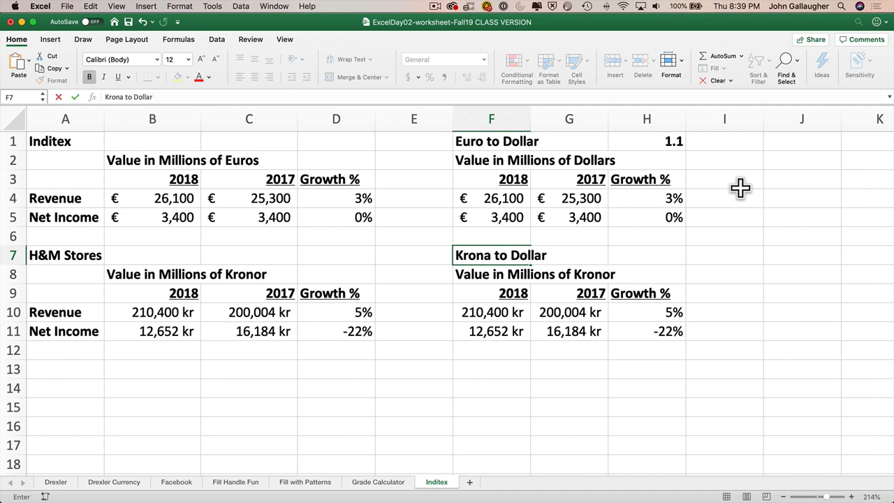
pyautogui.press('Tab')
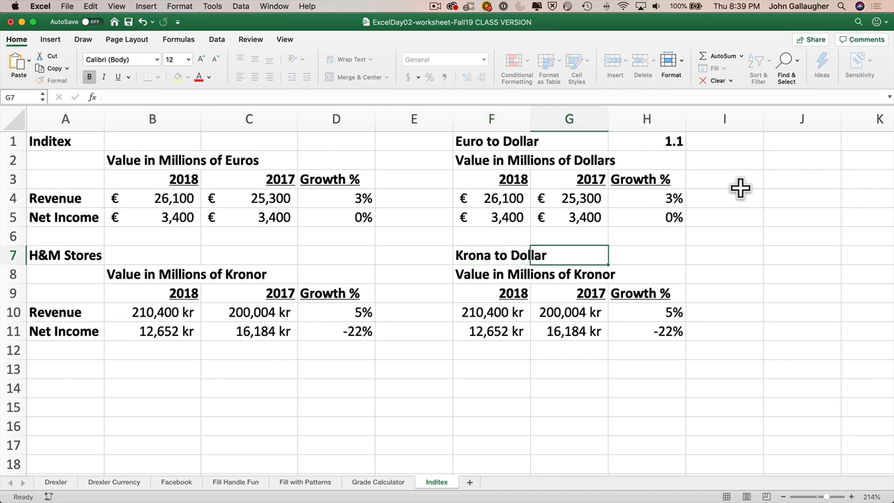
pyautogui.press('Tab')
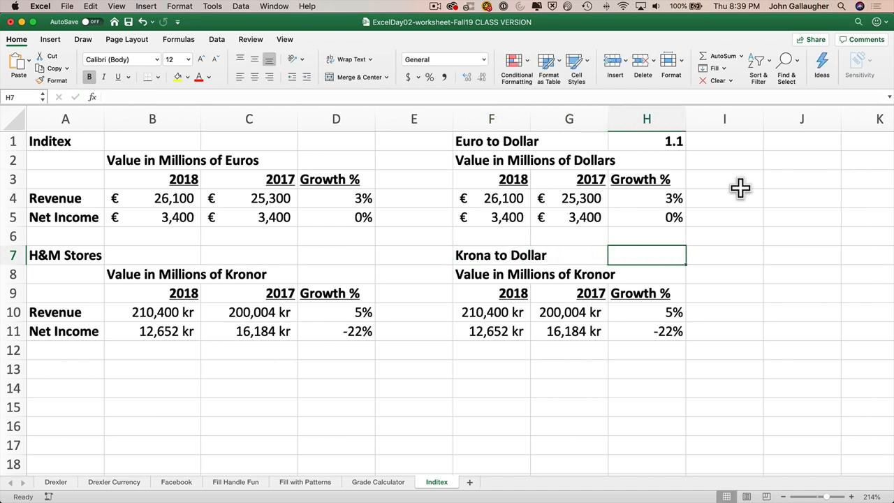
pyautogui.write('0.1')
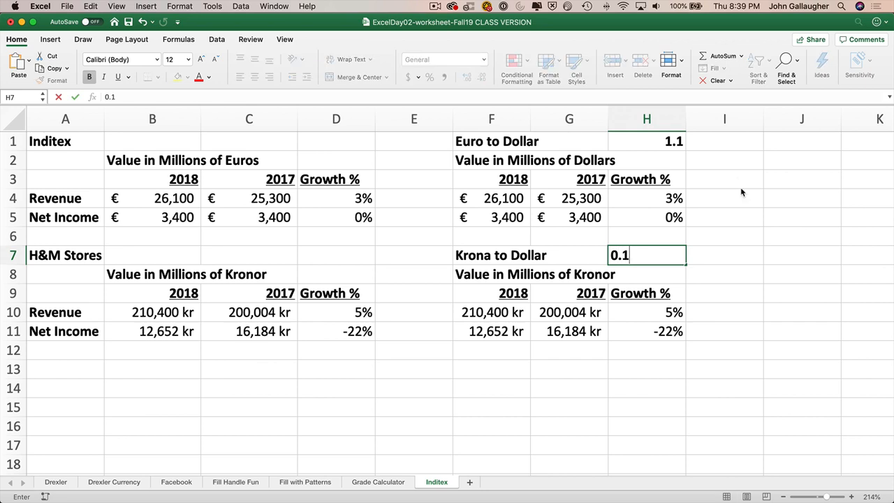
pyautogui.press('Return')
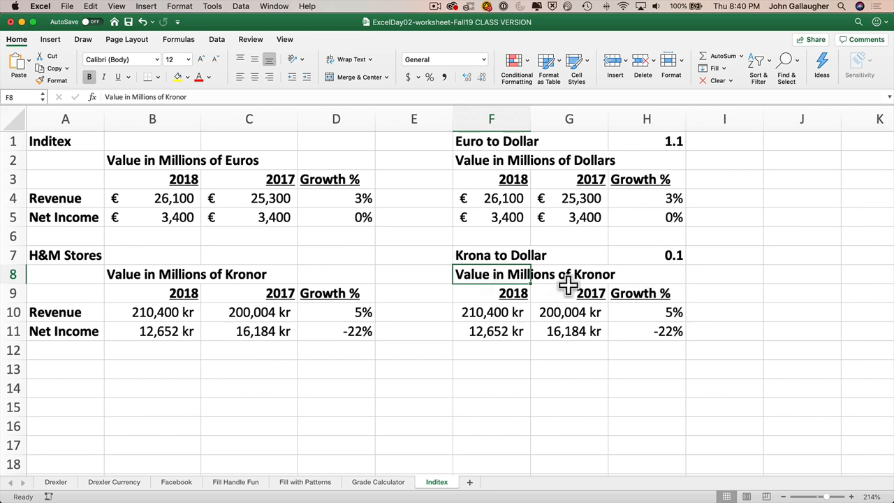
# Step: Change the pasted H&M heading in F8 to "Value in Millions of Dollars"
pyautogui.write('Value in Millions of')
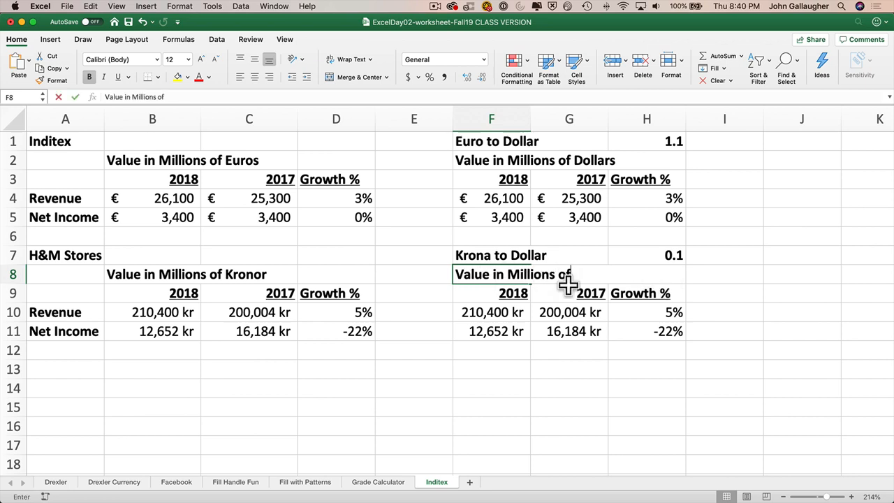
pyautogui.write(' Dollars')
pyautogui.press('Return')
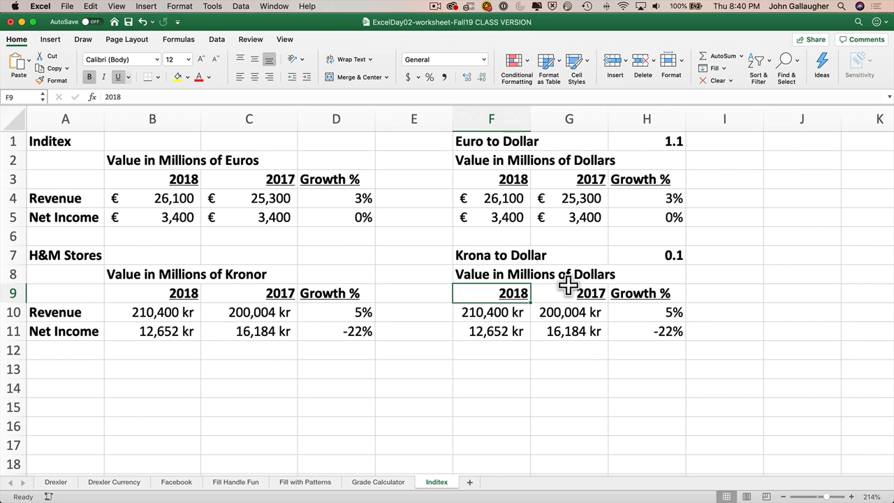
# Step: Format F4:G5 as dollar accounting values without decimals and copy that format to the H&M figures in F10:G11
pyautogui.press('Up')
pyautogui.press('Up')
pyautogui.press('Up')
pyautogui.press('Up')
pyautogui.press('Up')
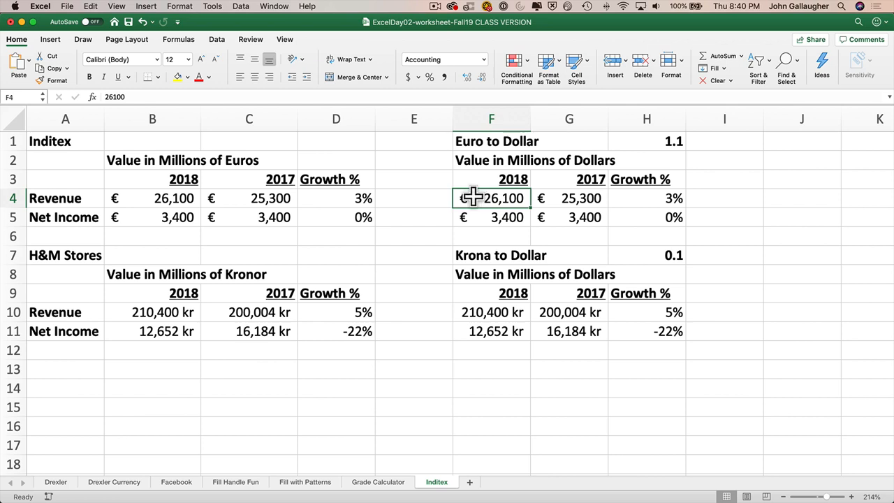
pyautogui.moveTo(473, 198); pyautogui.dragTo(555, 216)
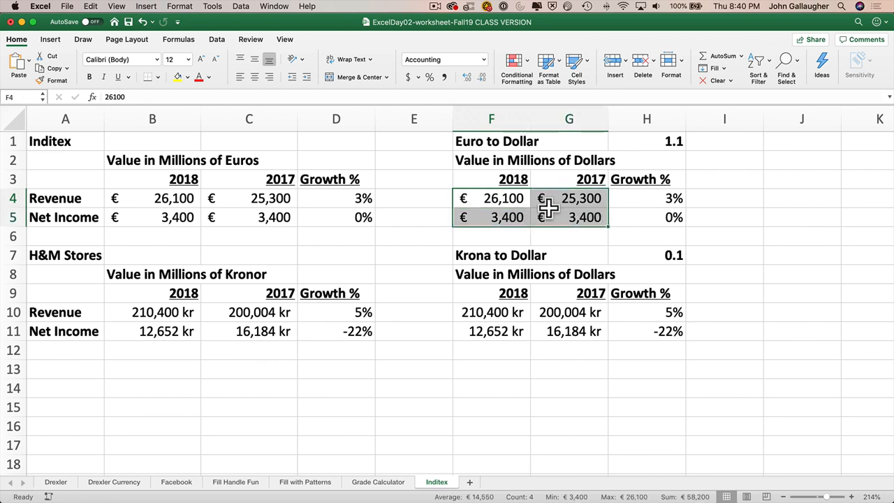
pyautogui.click(408, 76)
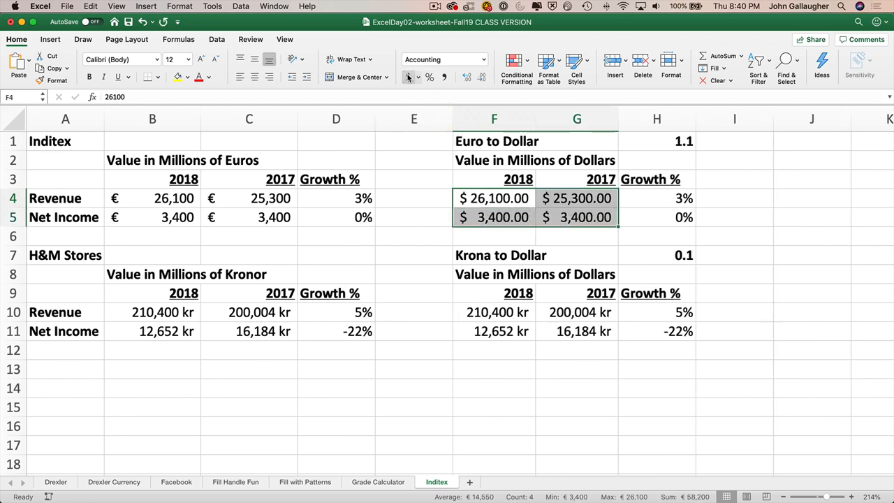
pyautogui.click(483, 79)
pyautogui.click(483, 78)
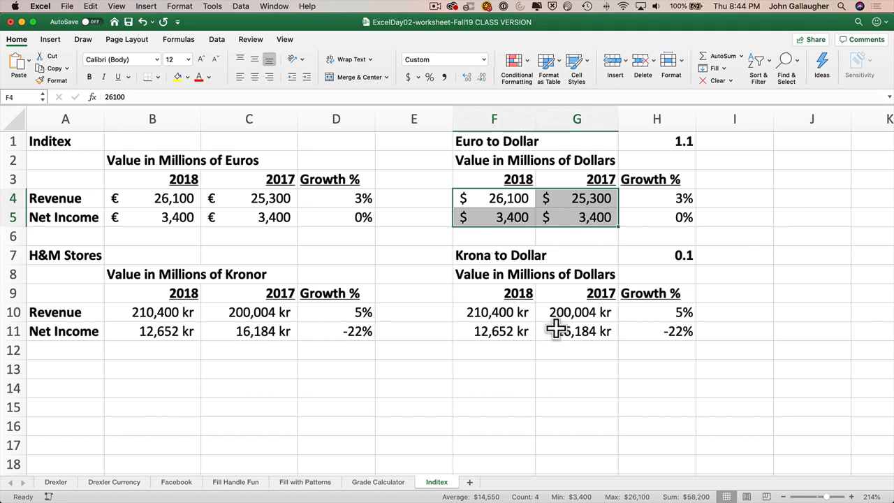
pyautogui.click(53, 82)
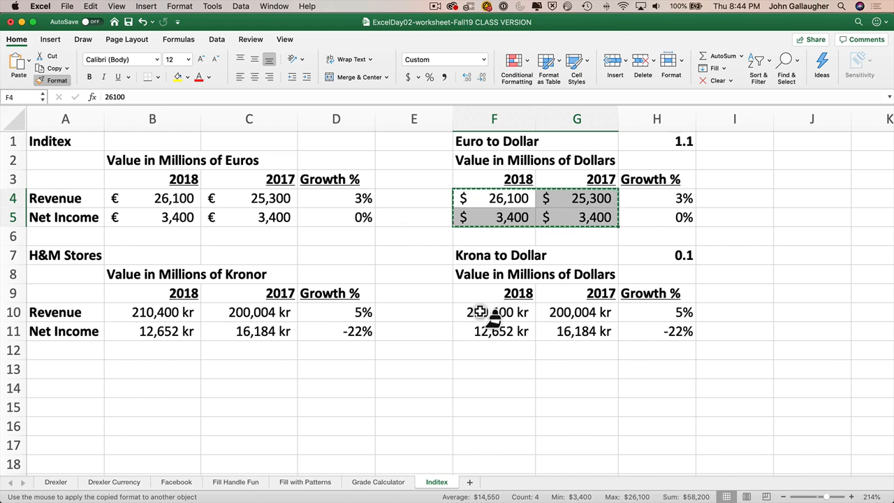
pyautogui.moveTo(476, 311); pyautogui.dragTo(562, 335)
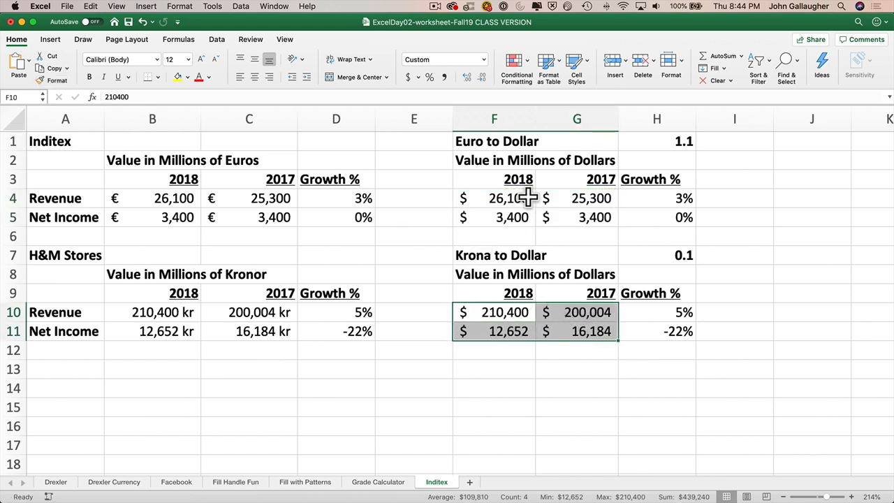
# Step: Convert Inditex's 2018 revenue to dollars in F4 with the formula =B4*H1, and keep that cell selected
pyautogui.click(498, 198)
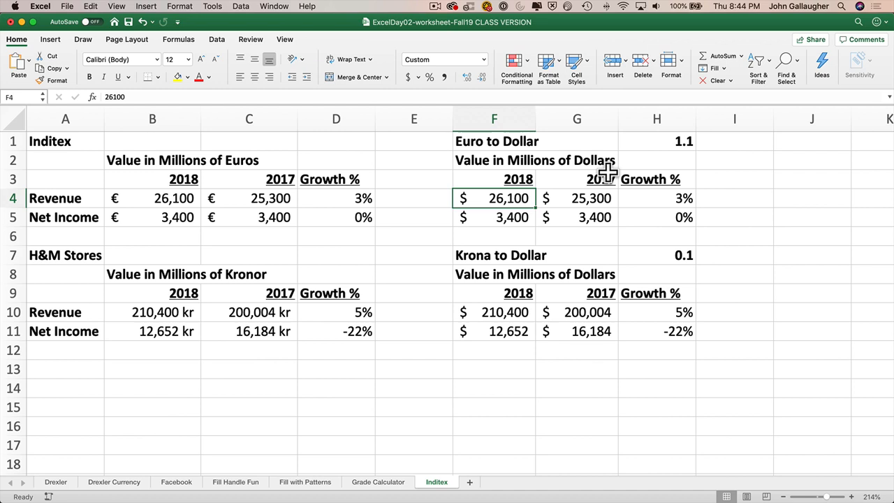
pyautogui.write('=')
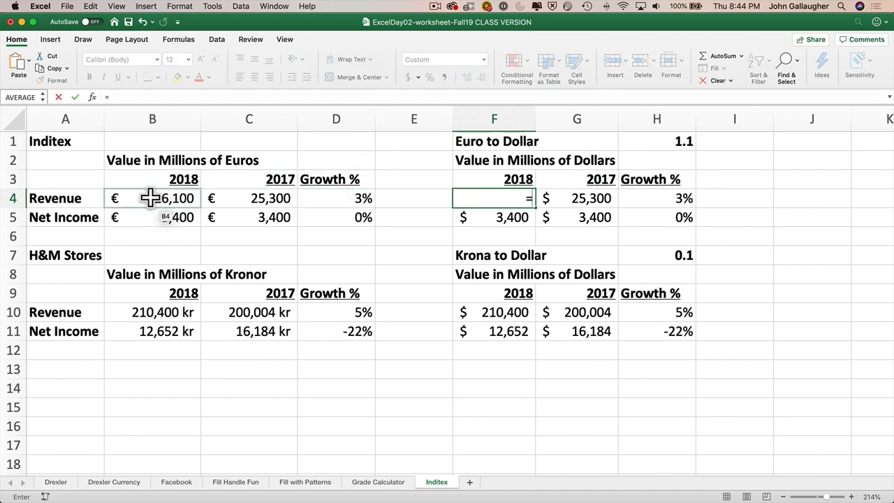
pyautogui.click(150, 199)
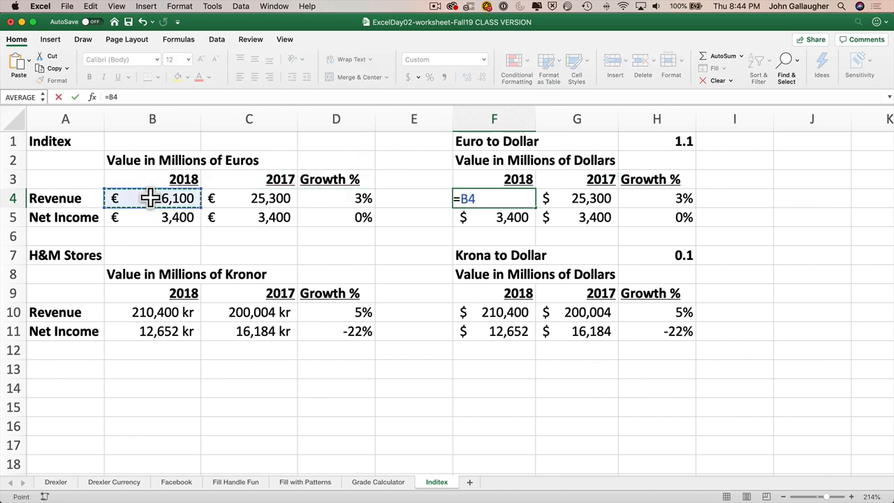
pyautogui.write('*')
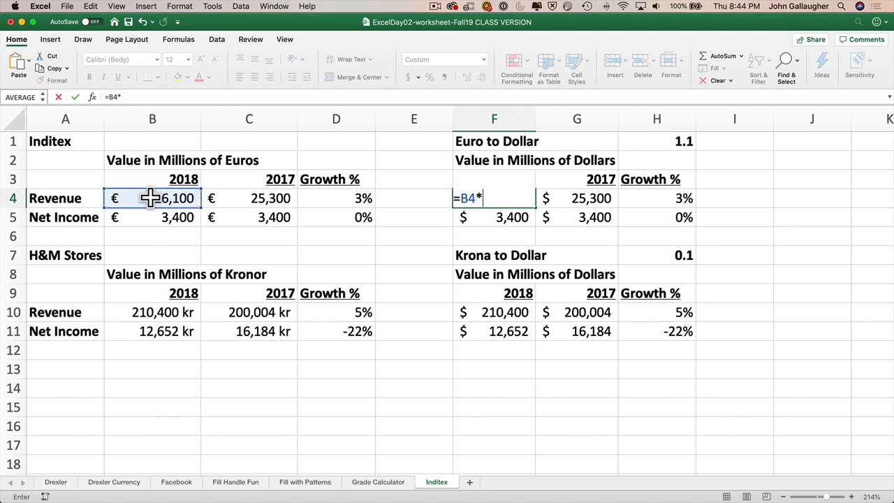
pyautogui.click(674, 142)
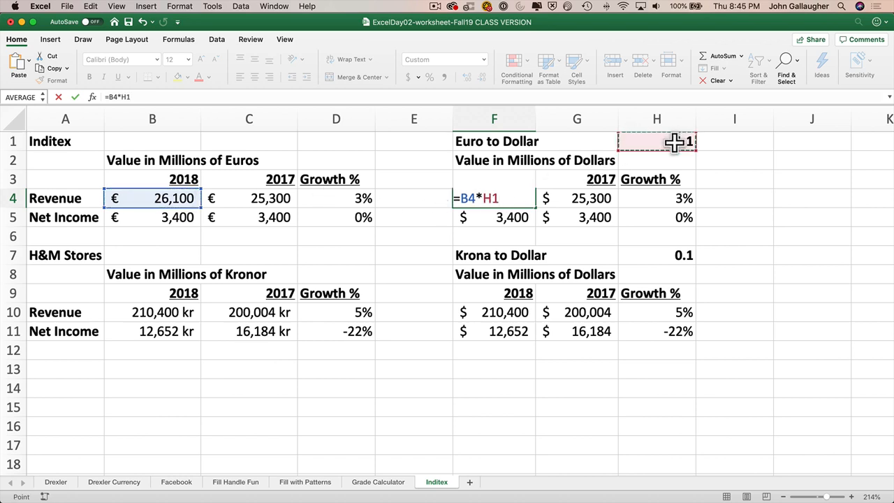
pyautogui.press('Return')
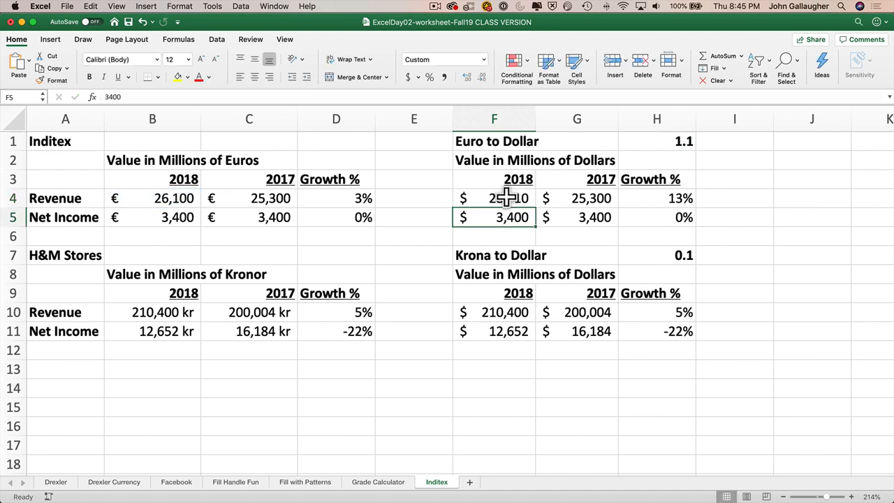
pyautogui.click(507, 198)
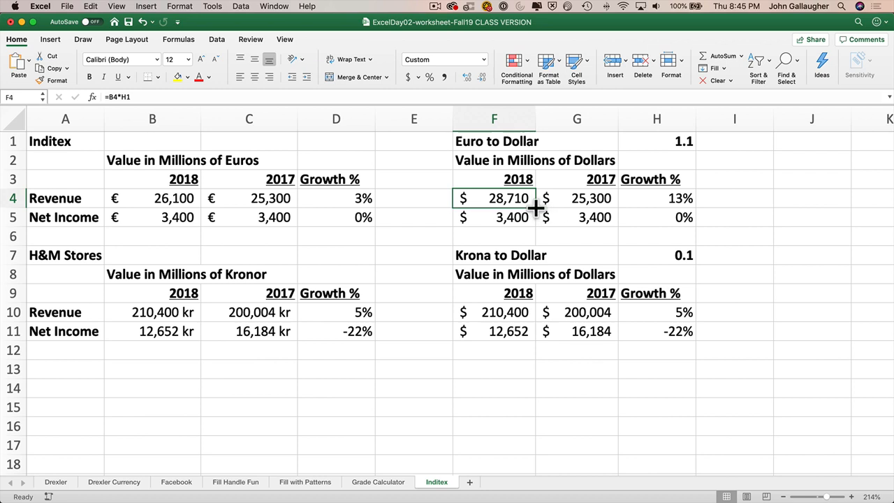
# Step: Fill the formula in F4 across to G4 and compare the cell references in the two formulas
pyautogui.moveTo(536, 208); pyautogui.dragTo(604, 204)
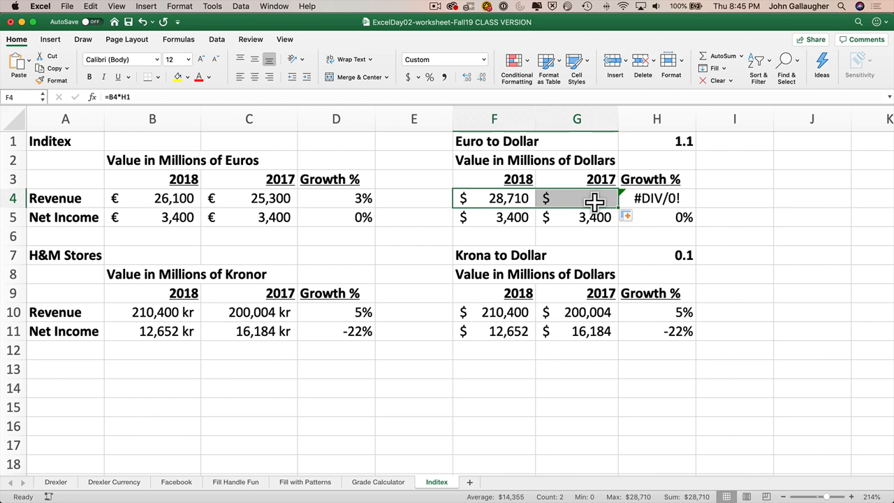
pyautogui.click(500, 196)
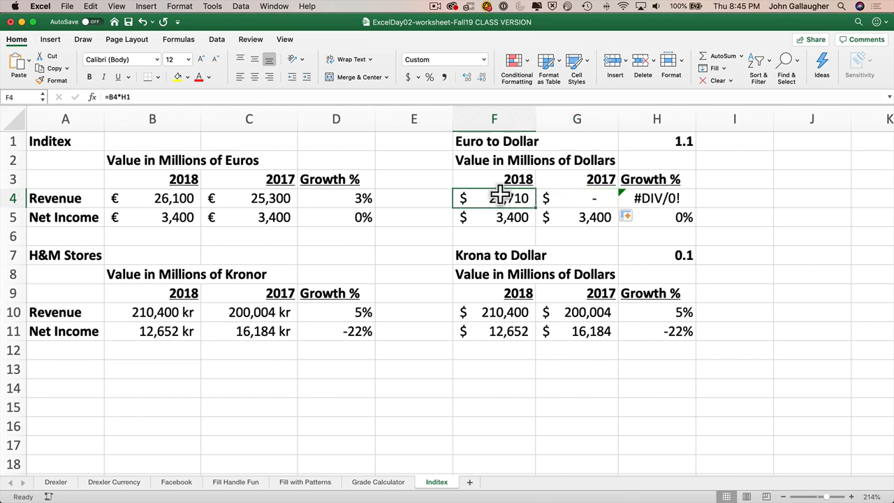
pyautogui.doubleClick(500, 196)
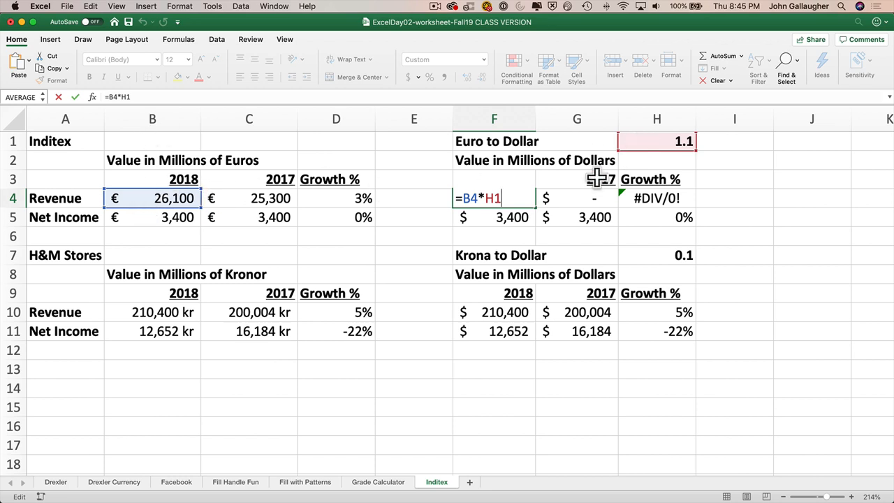
pyautogui.doubleClick(584, 198)
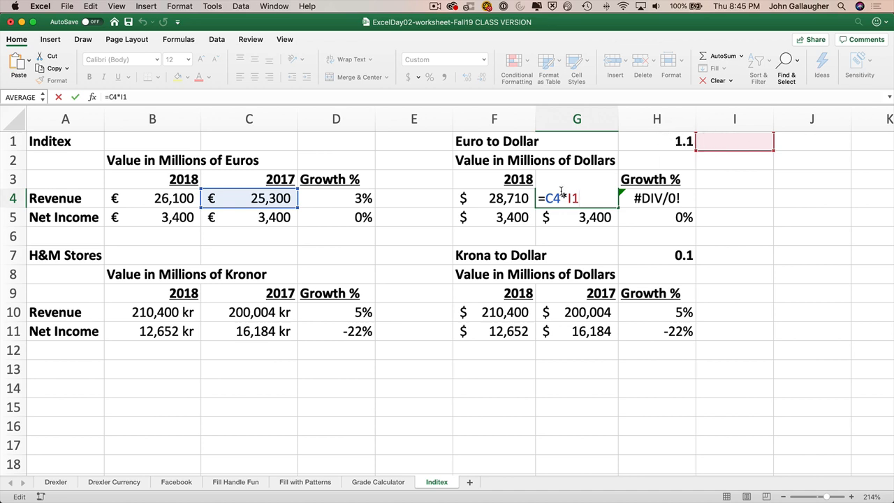
# Step: Open the 2018 revenue formula in F4 for editing, with the cursor right after the H1 reference
pyautogui.click(517, 199)
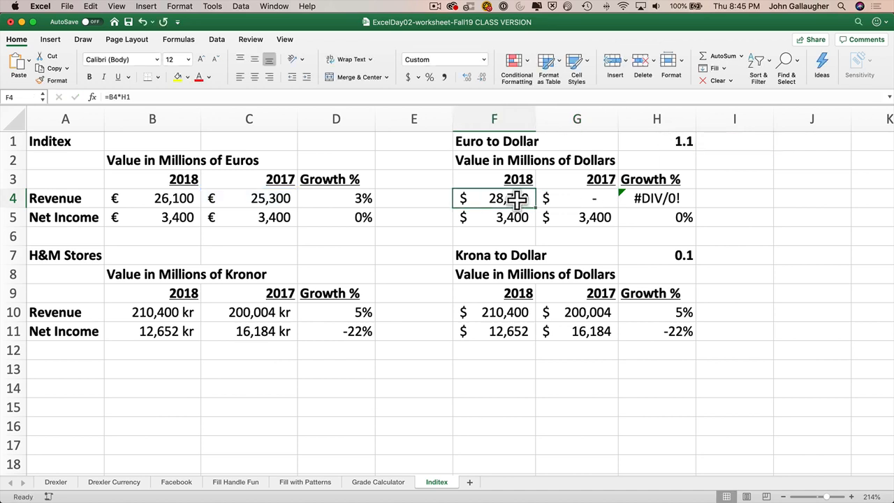
pyautogui.doubleClick(517, 199)
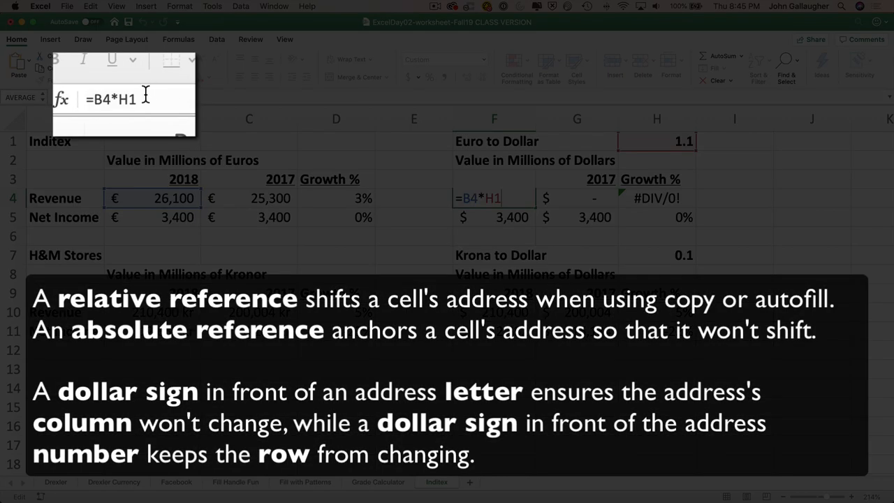
pyautogui.click(140, 99)
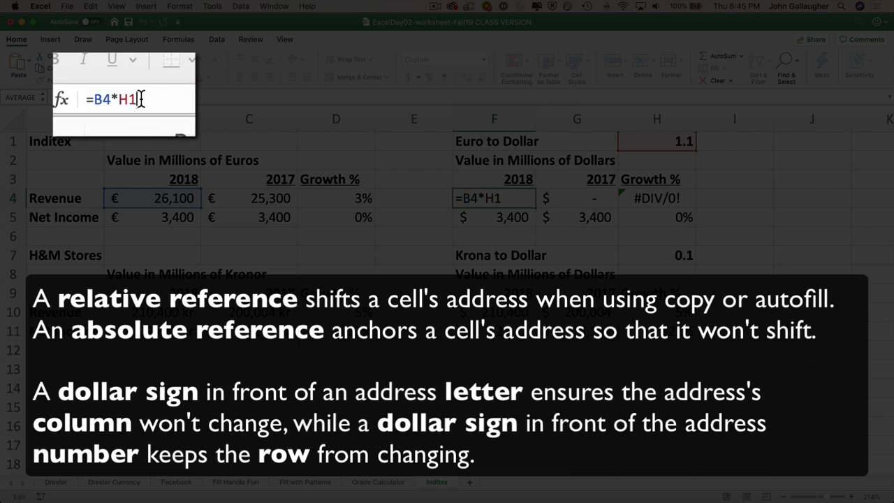